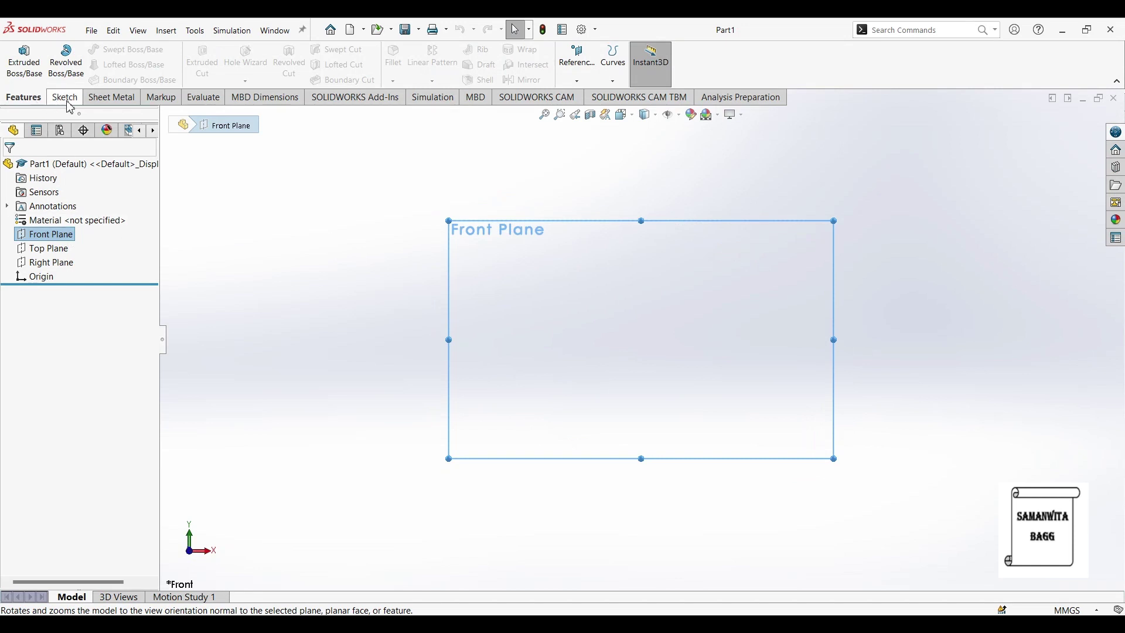
Step: Sketch a circle about 95 mm in diameter on the Front Plane, centred on the origin
left_click(69, 98)
left_click(137, 49)
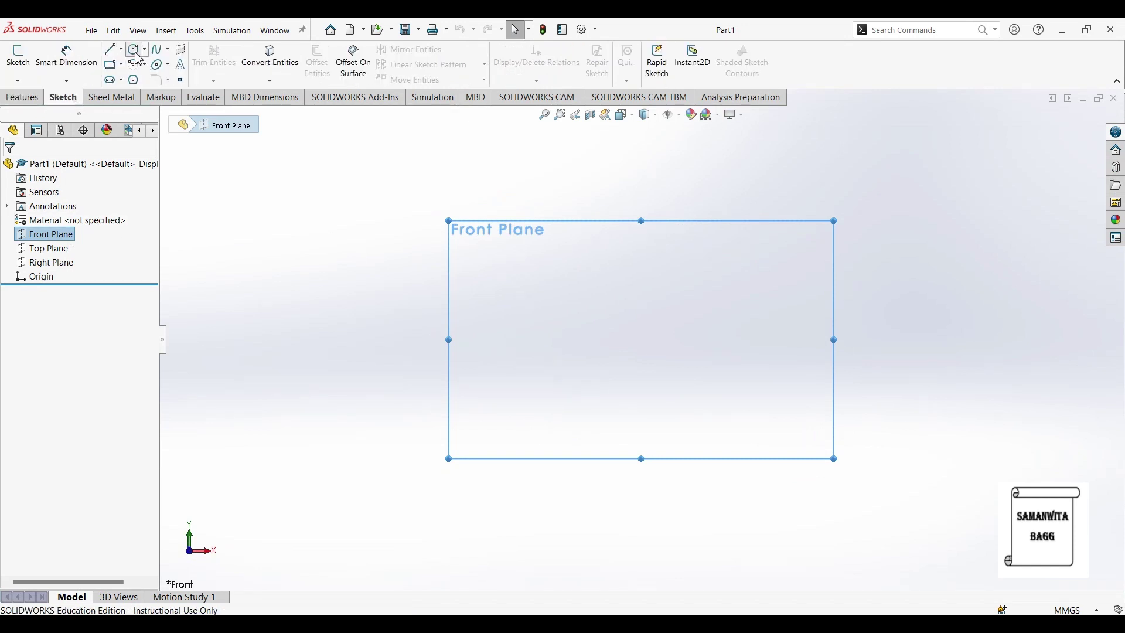
left_click(642, 340)
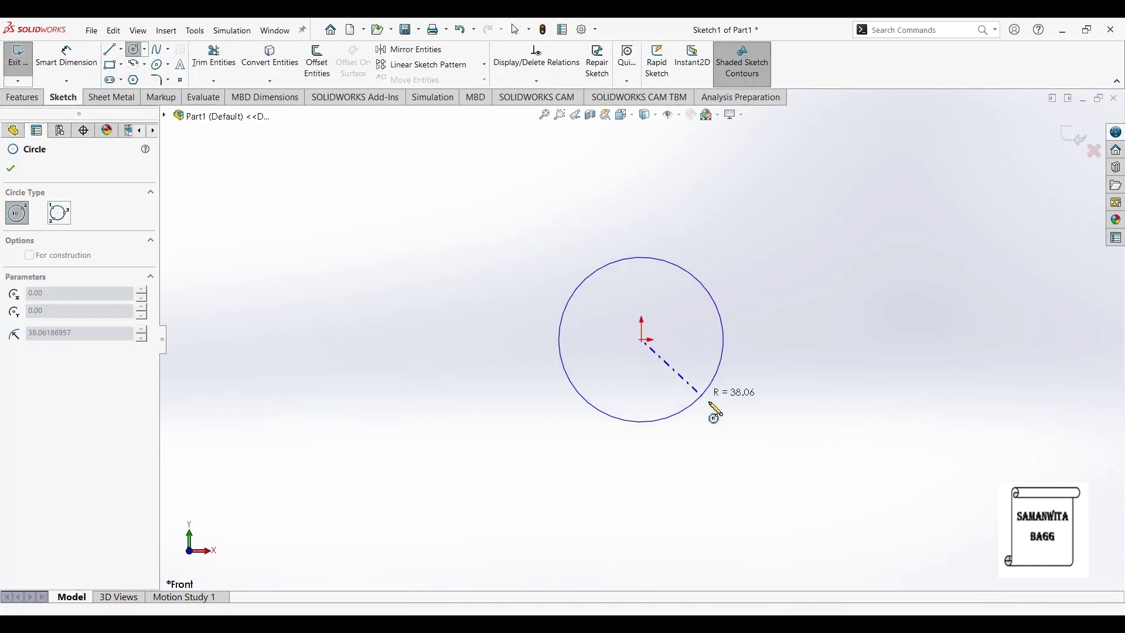
left_click(716, 414)
Step: Dimension the circle's diameter to 50 mm and exit the sketch
left_click(67, 56)
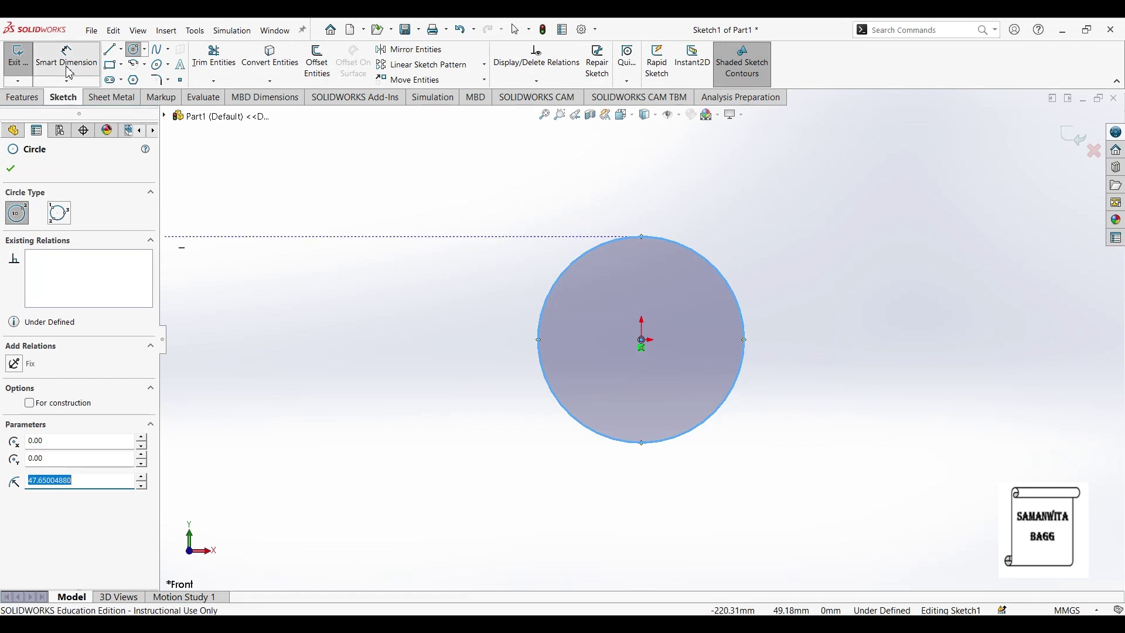
left_click(728, 281)
left_click(802, 261)
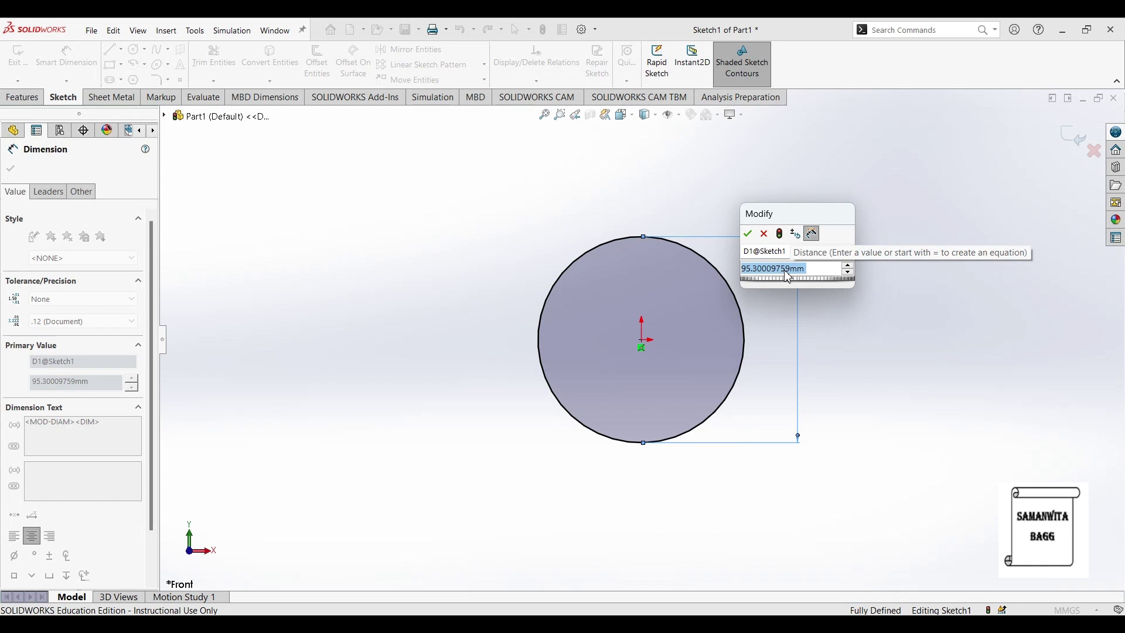
type("50")
key("Return")
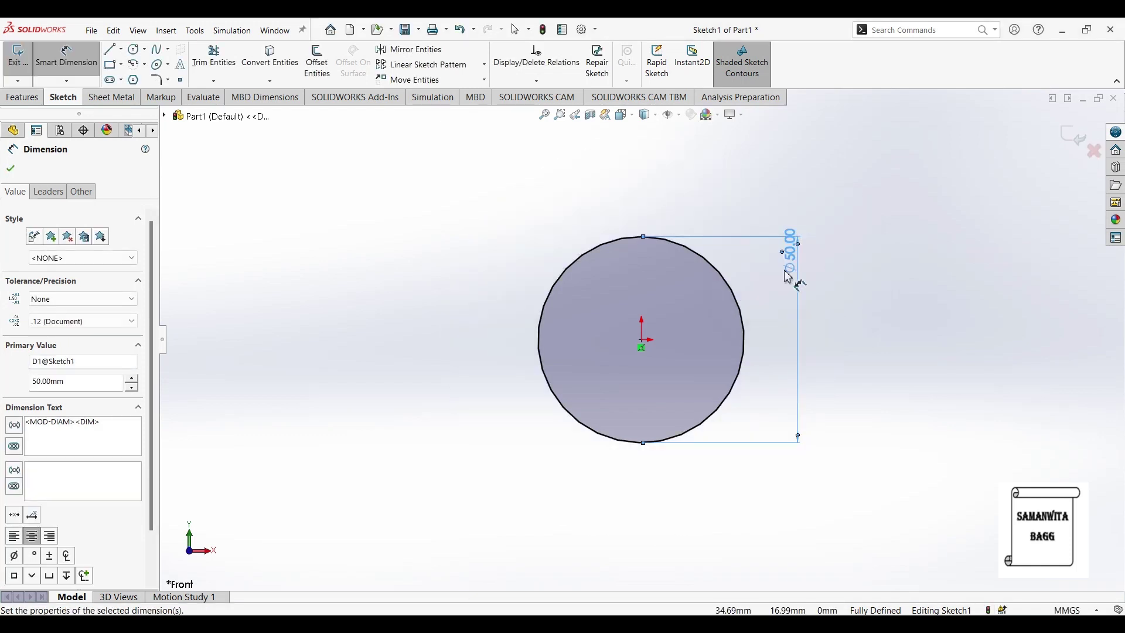
left_click(11, 169)
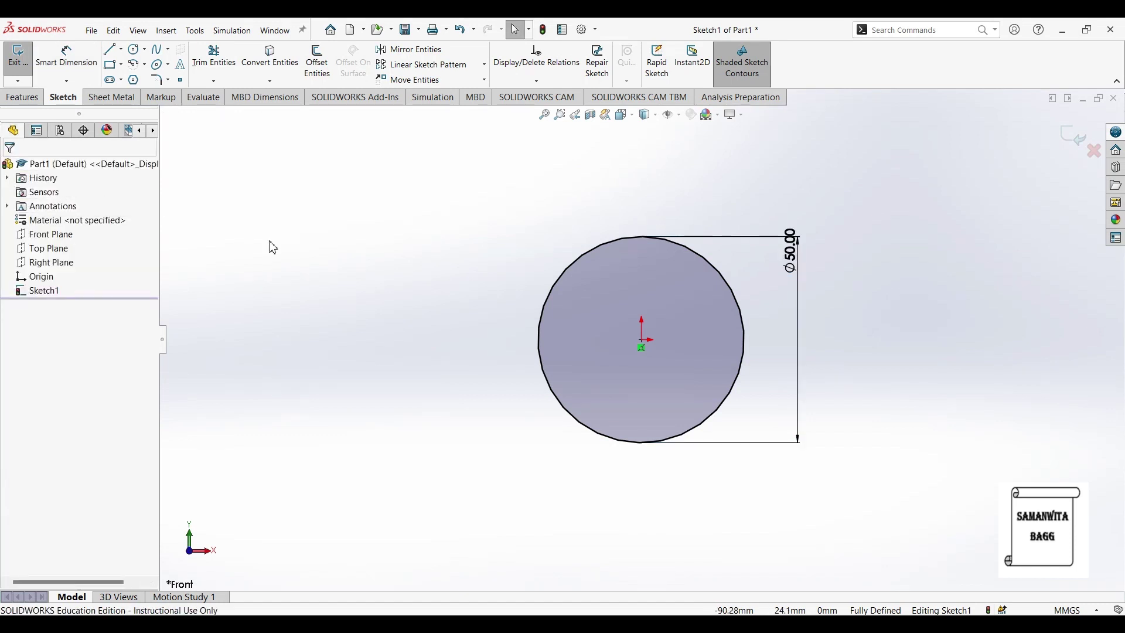
left_click(20, 69)
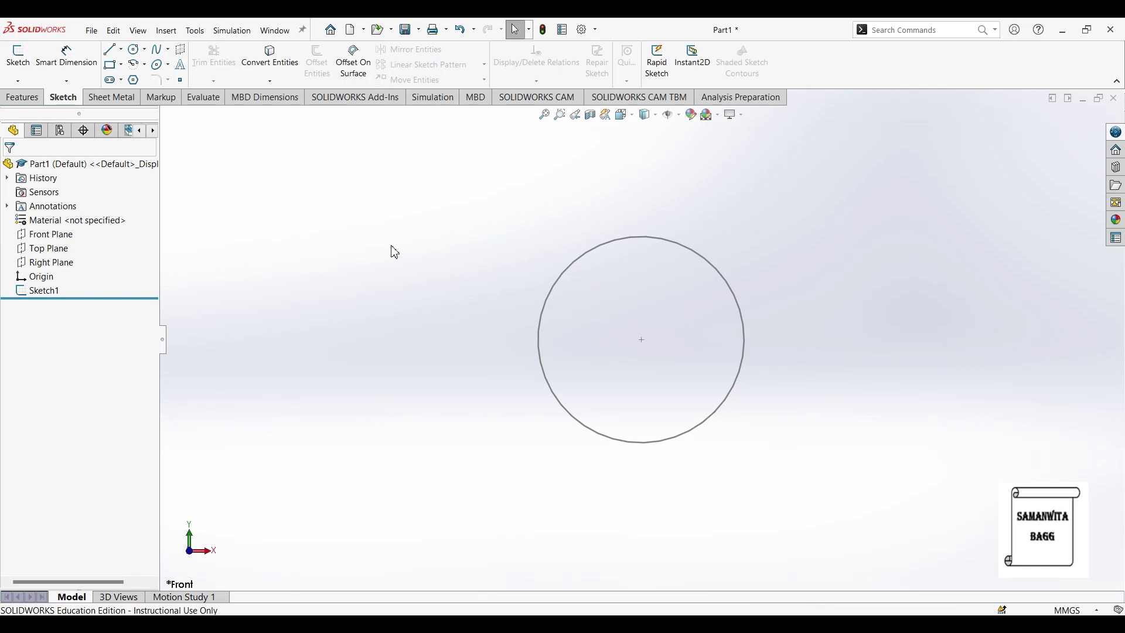
Step: Start a Helix and Spiral curve from the sketched circle, defined by Pitch and Revolution
left_click(26, 98)
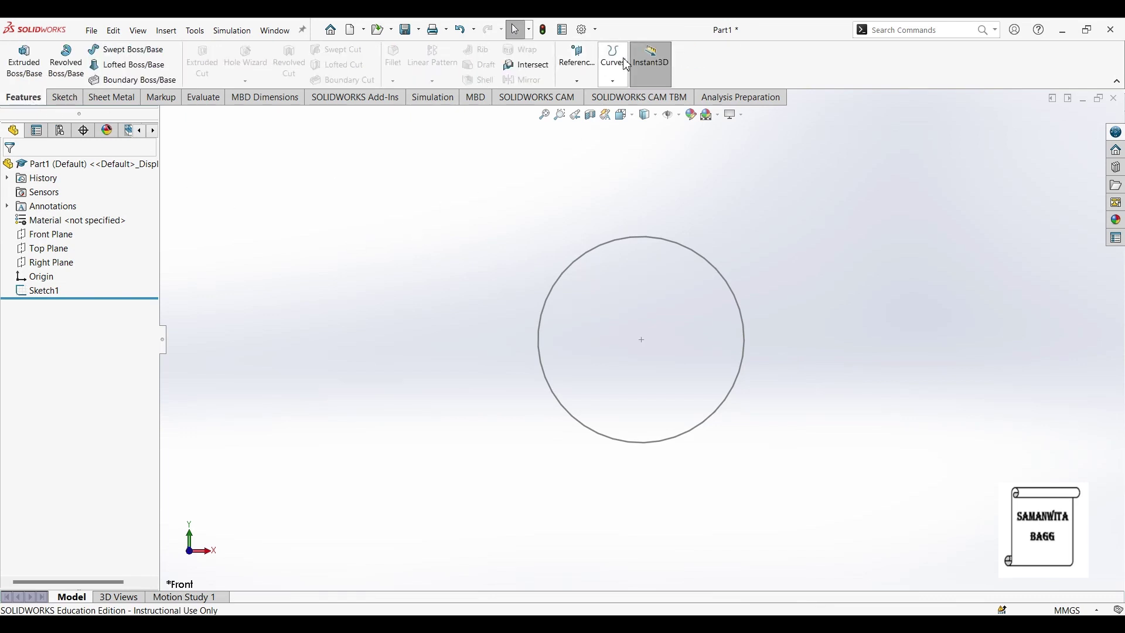
left_click(622, 86)
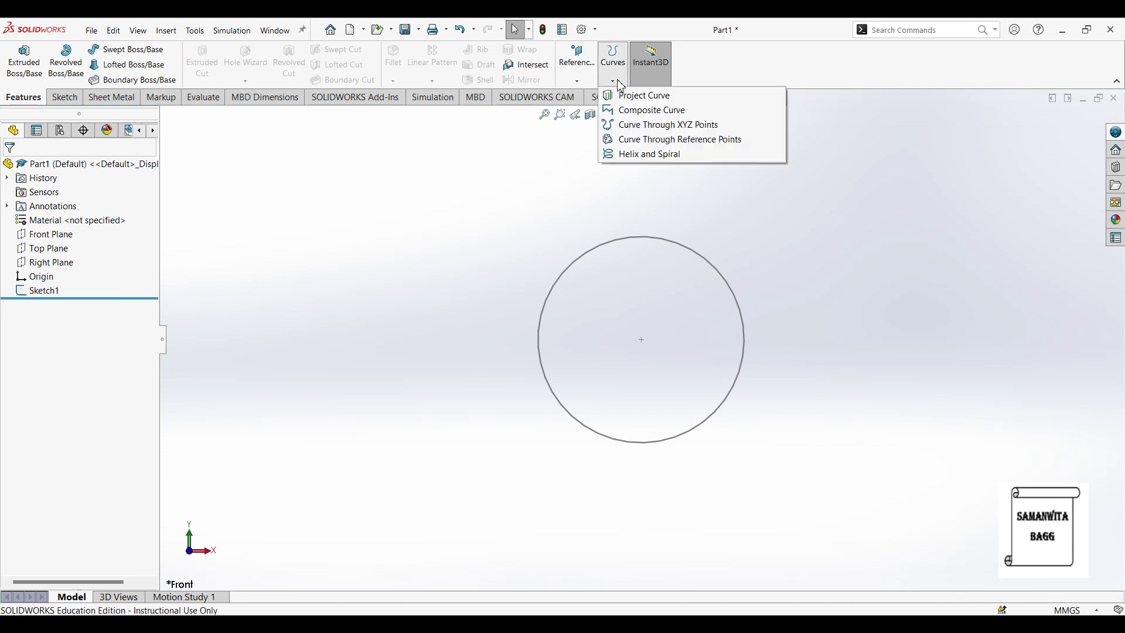
left_click(650, 155)
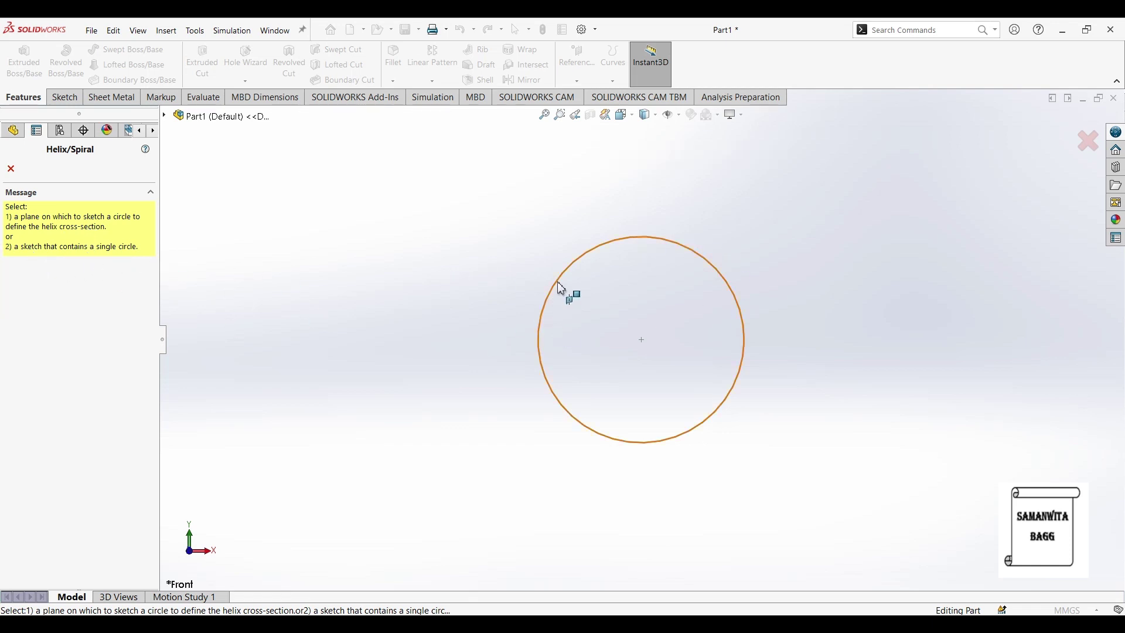
left_click(591, 252)
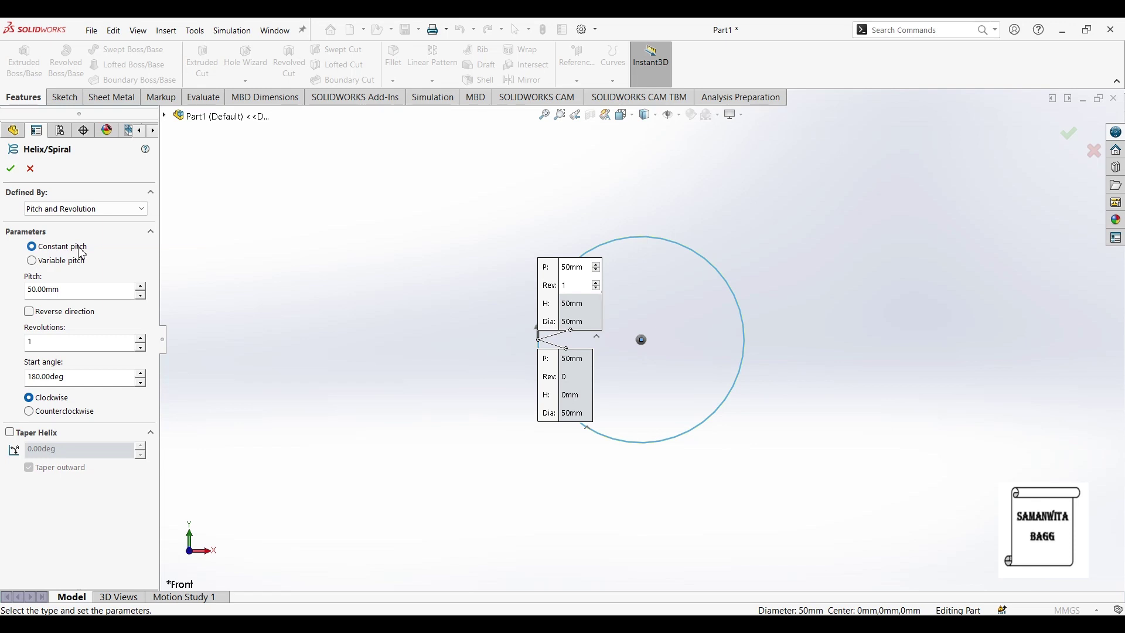
left_click(125, 209)
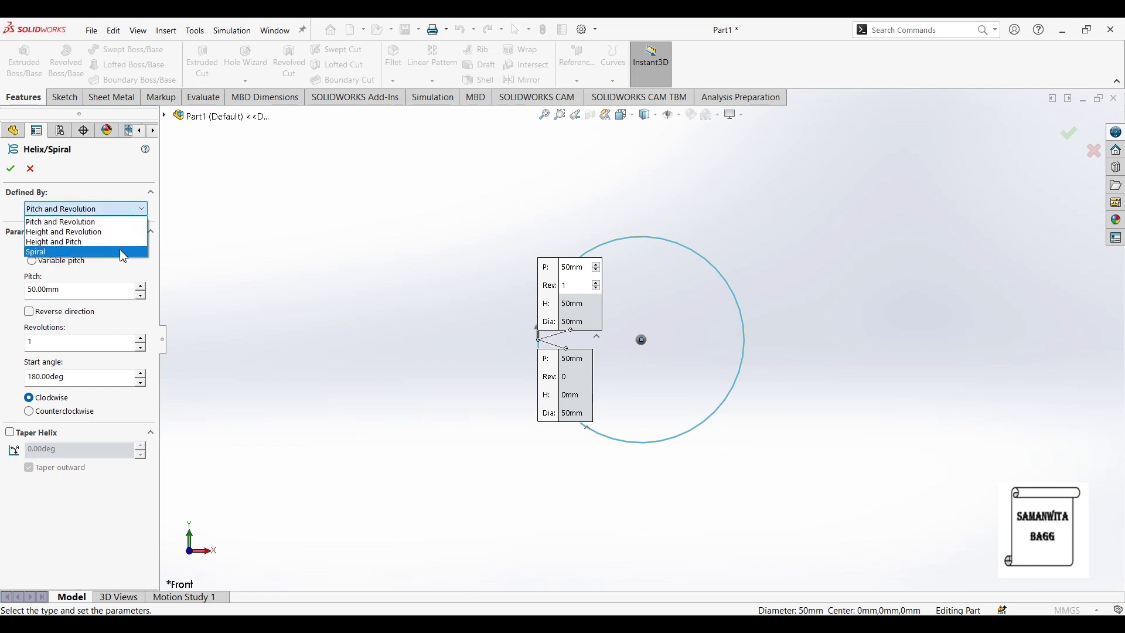
left_click(118, 223)
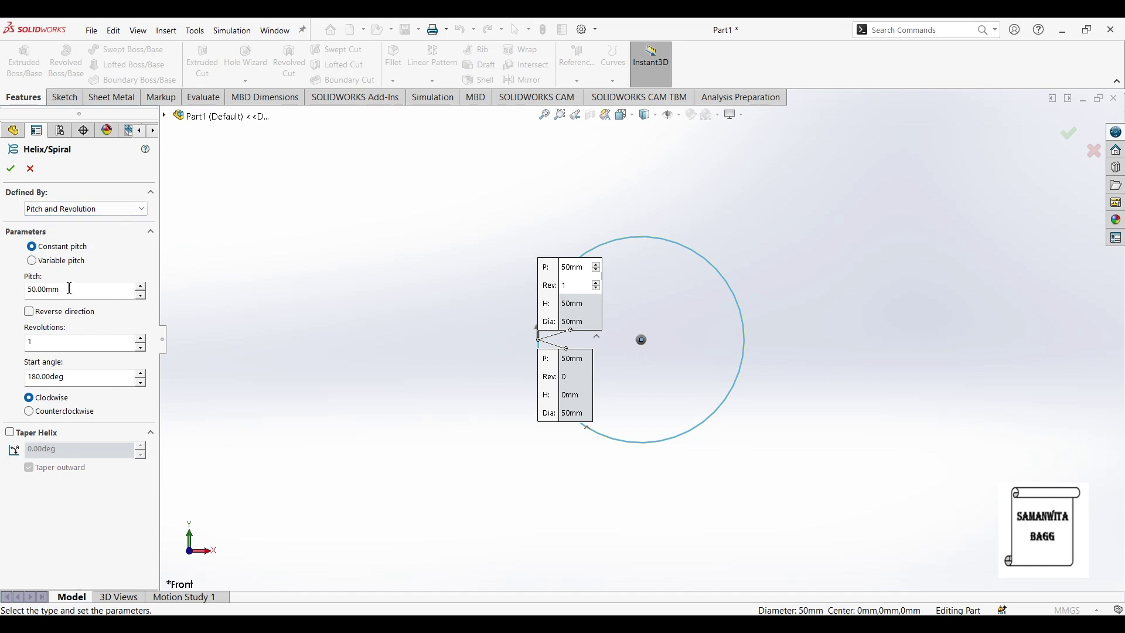
Step: Create the helix with a constant 6 mm pitch, 10 revolutions and a 90° start angle
left_click_drag(79, 291, 17, 299)
type("6")
left_click(53, 348)
left_click(82, 381)
left_click_drag(84, 380, 26, 378)
type("90")
key("Return")
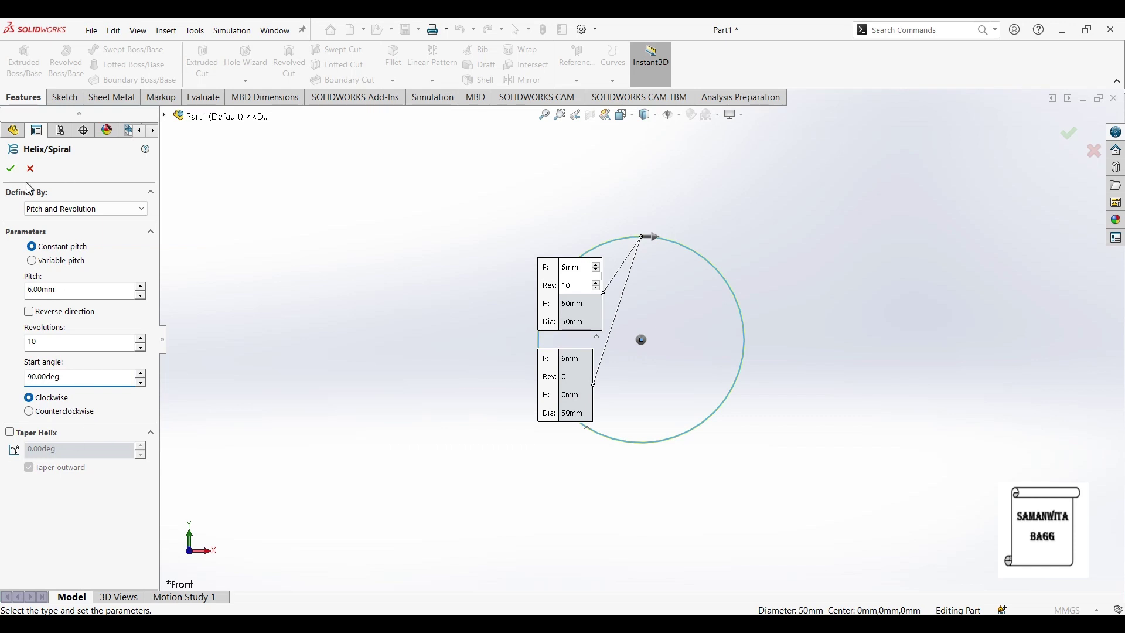
left_click(11, 170)
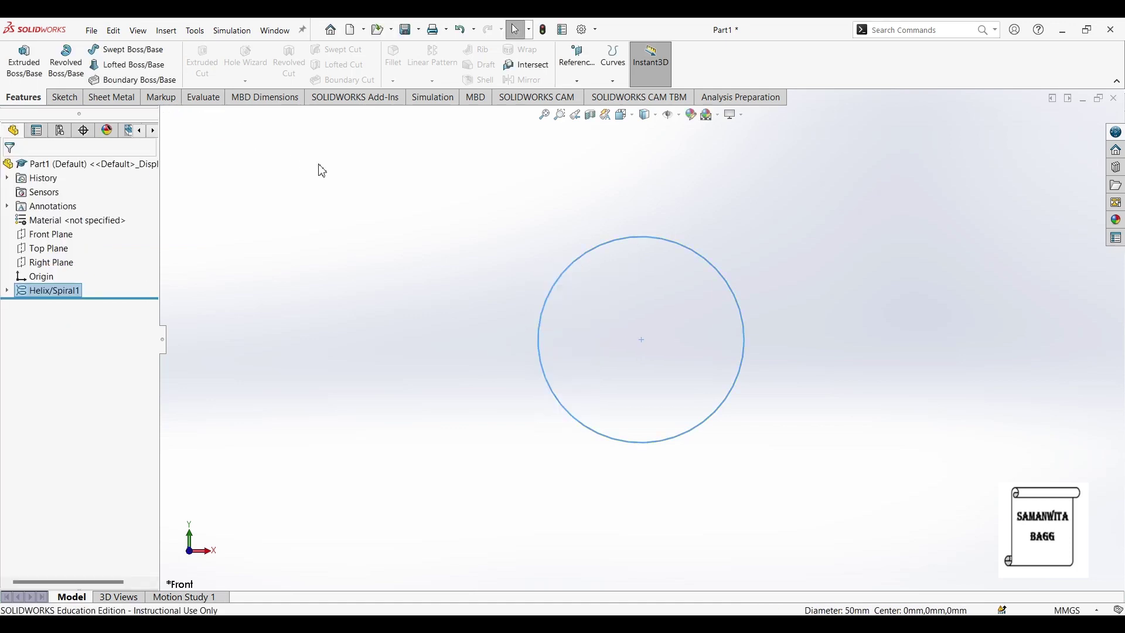
Step: Examine the helix from several angles and check its end point against the Right Plane
middle_click_drag(427, 344, 361, 287)
left_click(485, 406)
middle_click_drag(726, 330, 745, 355)
middle_click_drag(704, 402, 613, 439)
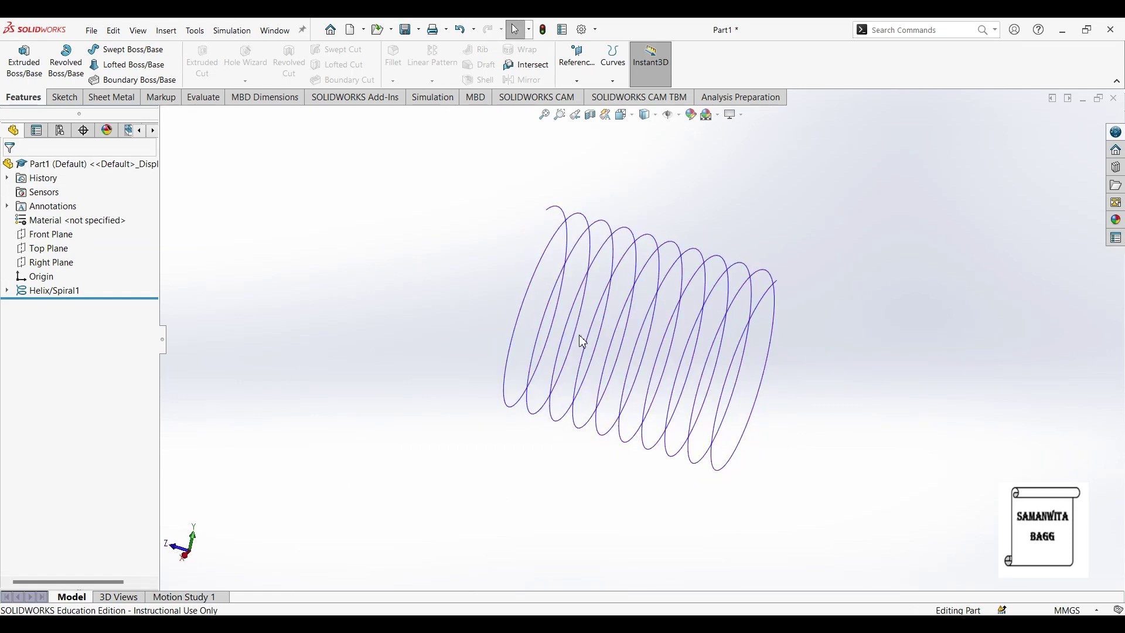
middle_click_drag(580, 341, 601, 361)
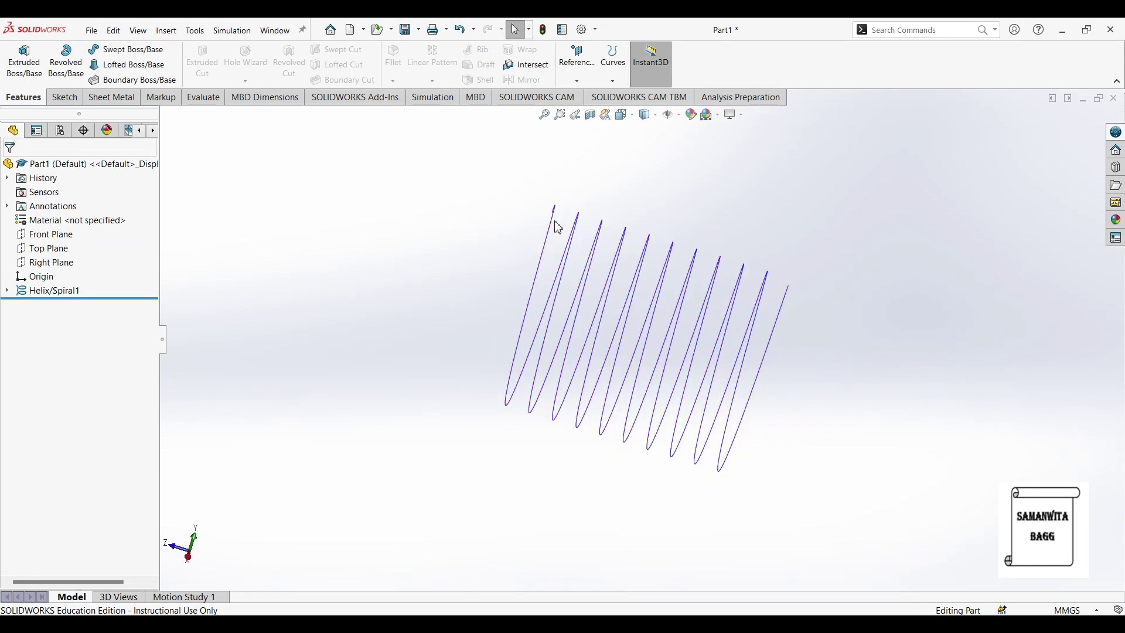
left_click(62, 264)
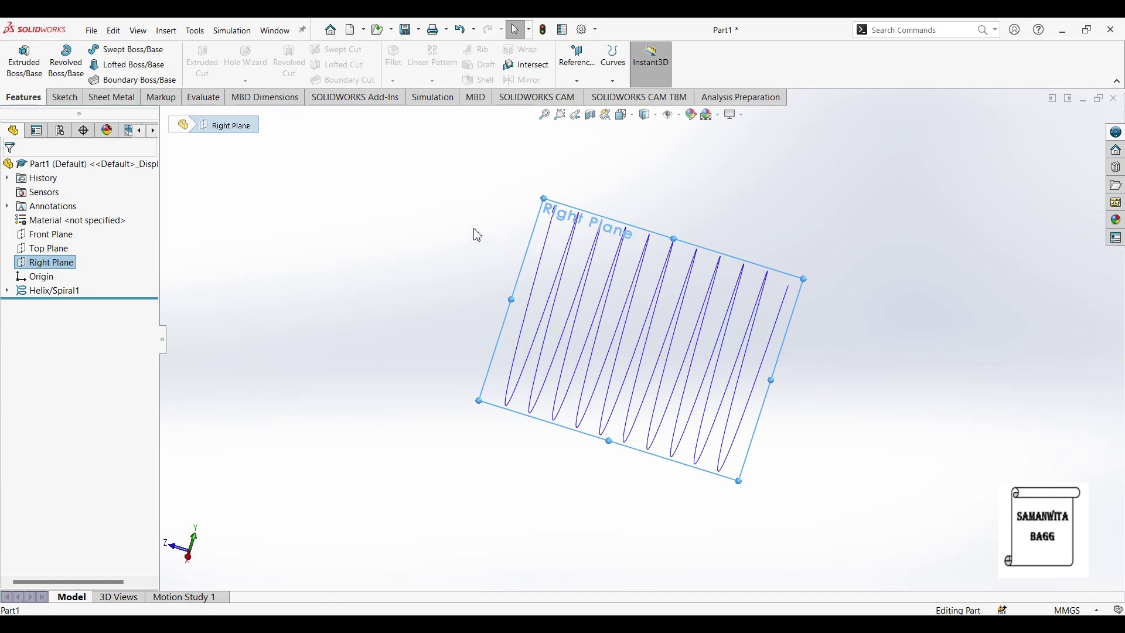
middle_click_drag(598, 226, 610, 246)
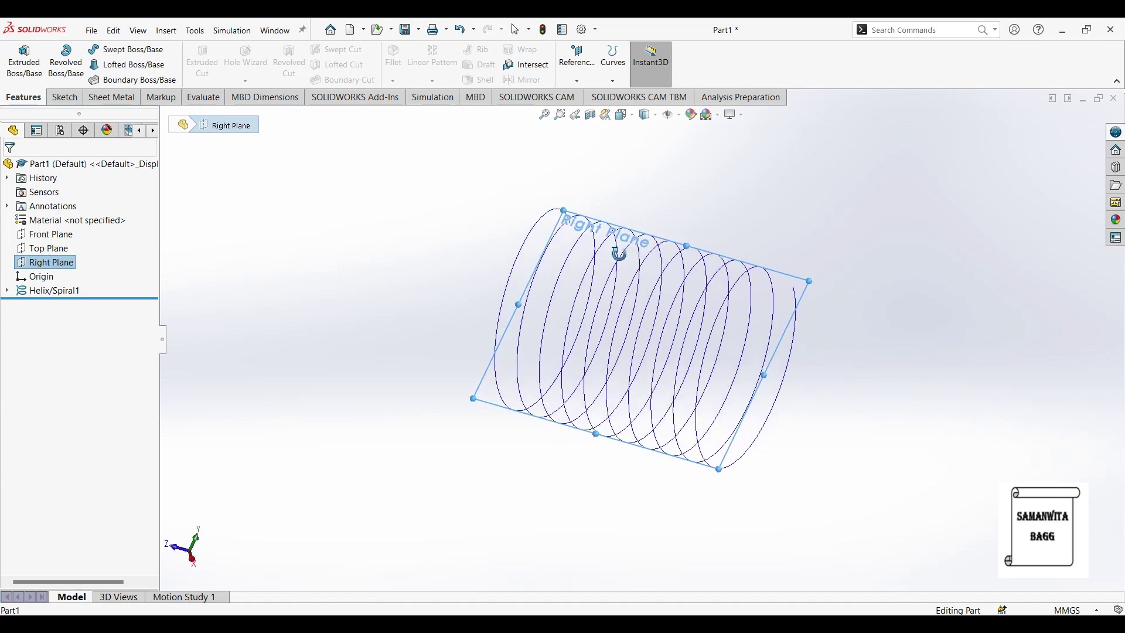
key("Escape")
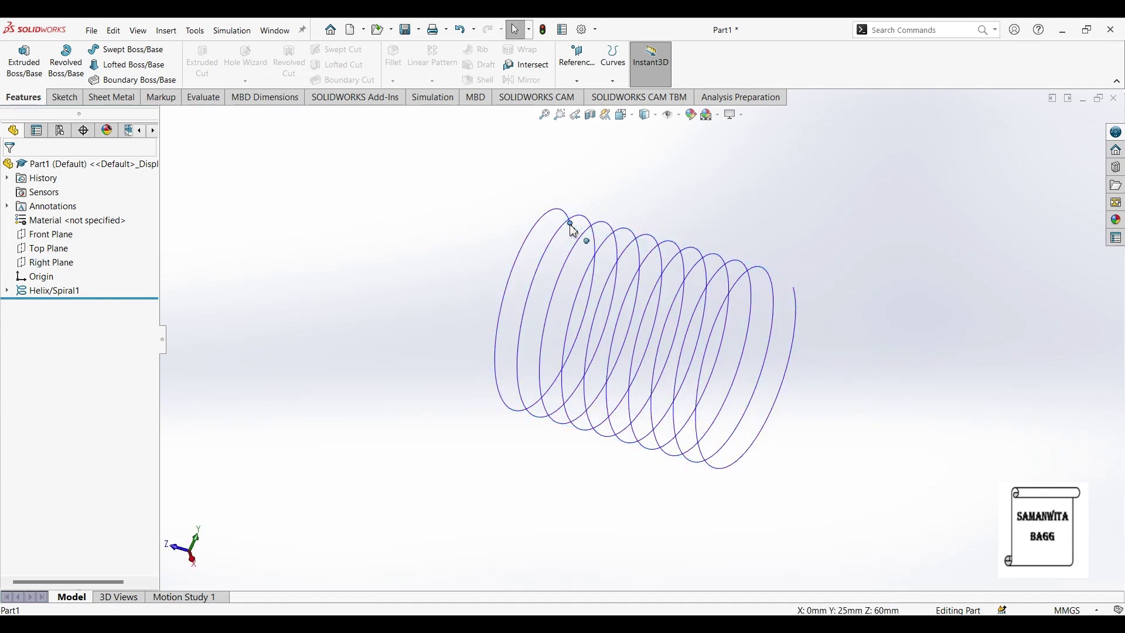
Step: Sketch a circle about 2 mm in radius on the Right Plane, centred on the helix's end away from the origin
left_click(64, 97)
left_click(132, 64)
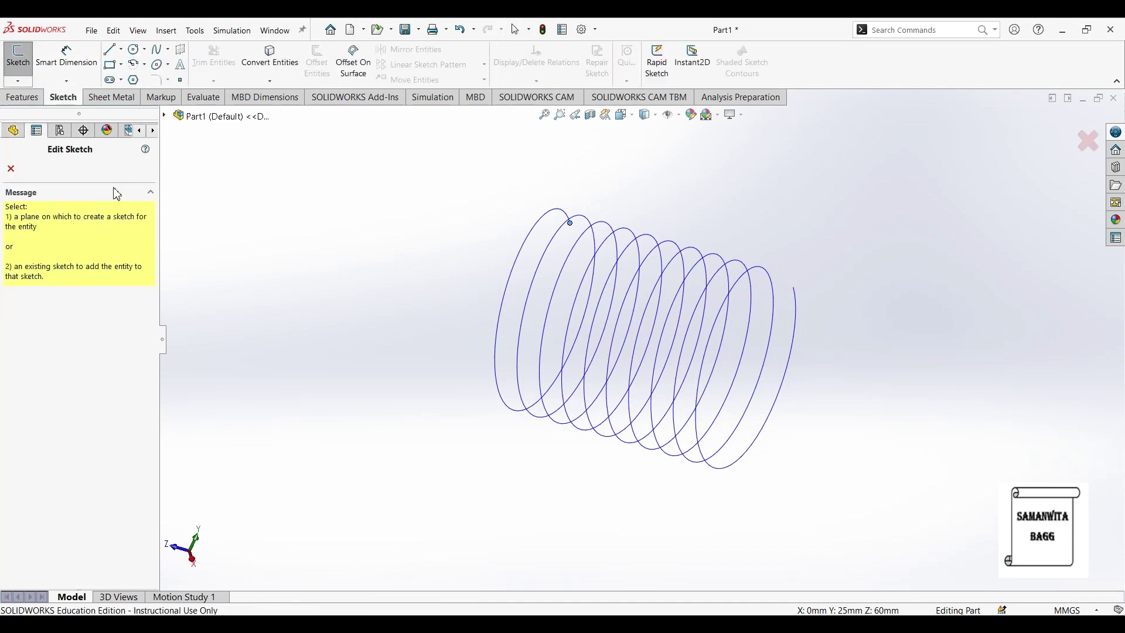
left_click(165, 116)
left_click(217, 215)
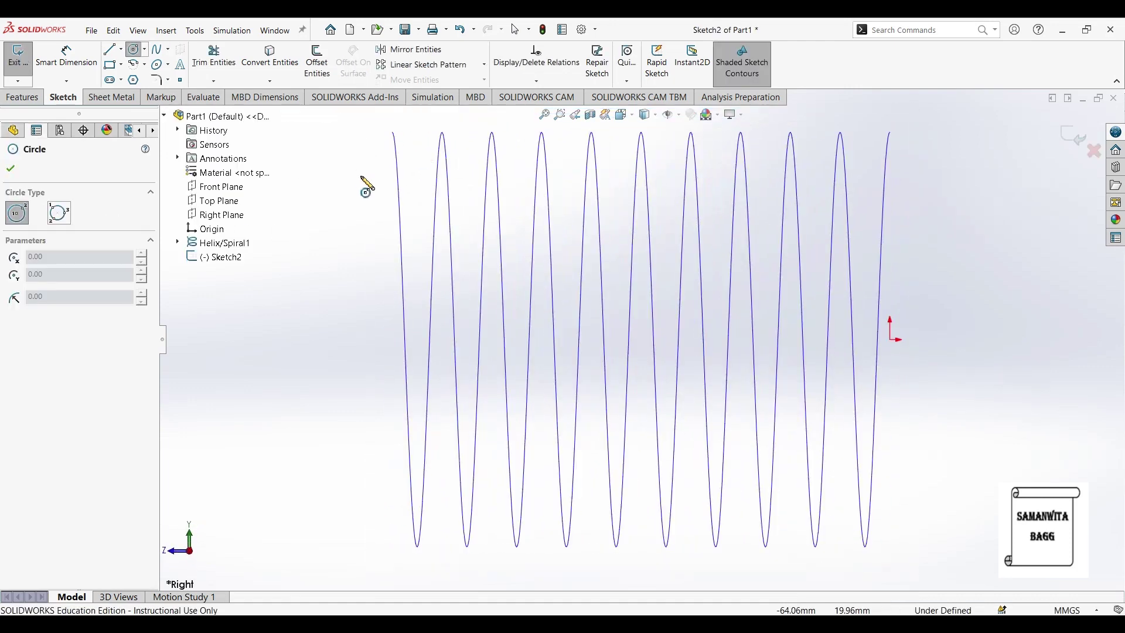
left_click(394, 134)
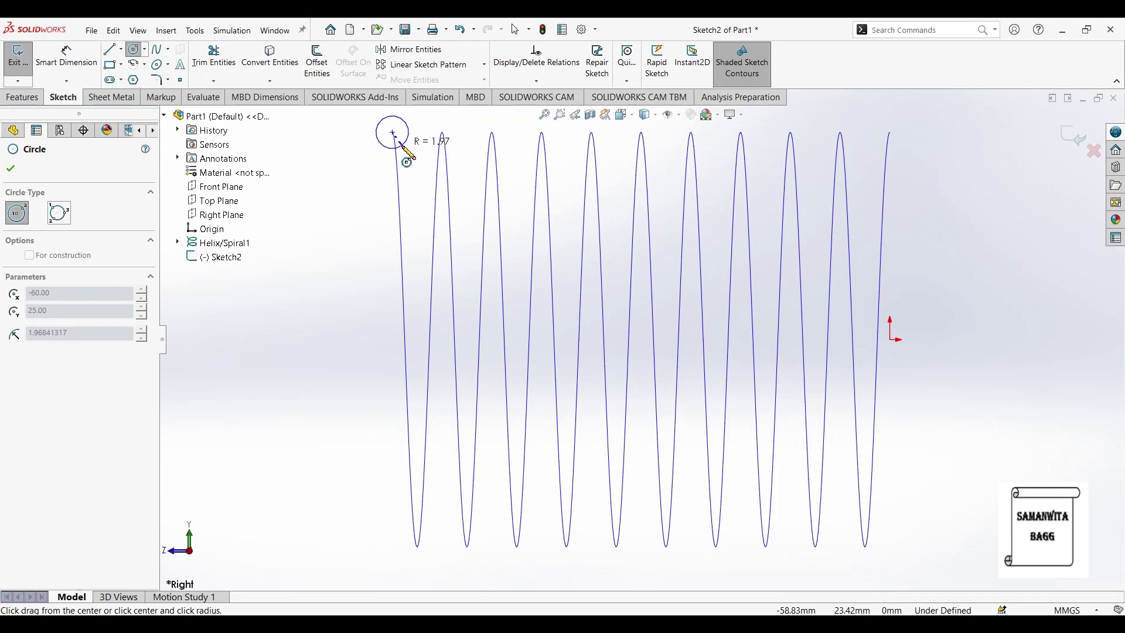
left_click(403, 149)
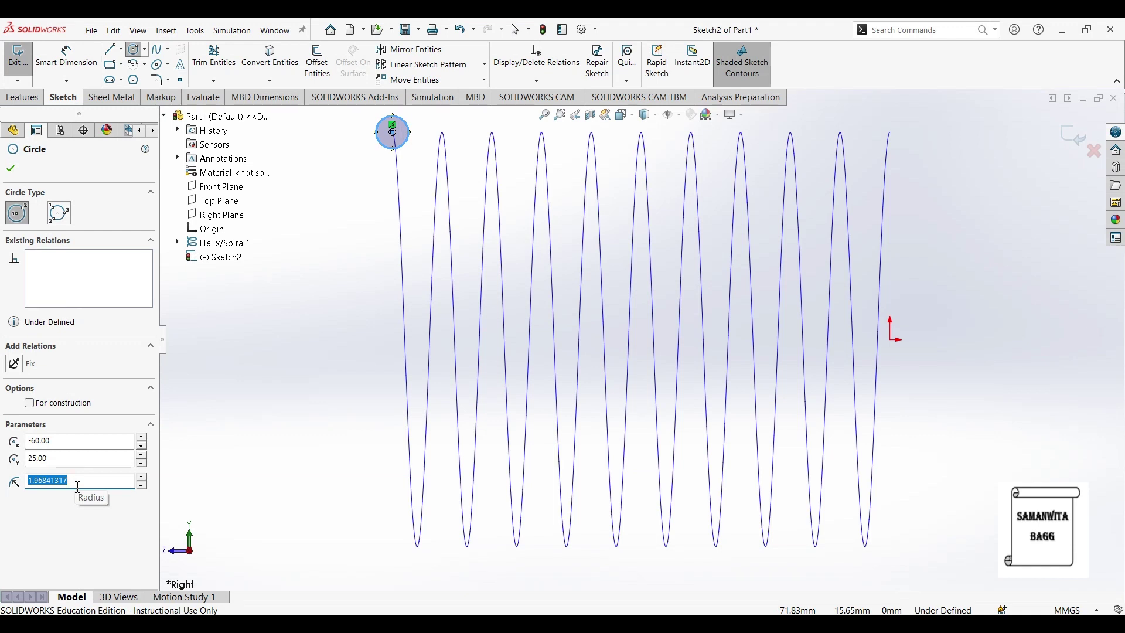
Step: Set the small circle's radius to 1.20 mm and exit the sketch
type("1.20")
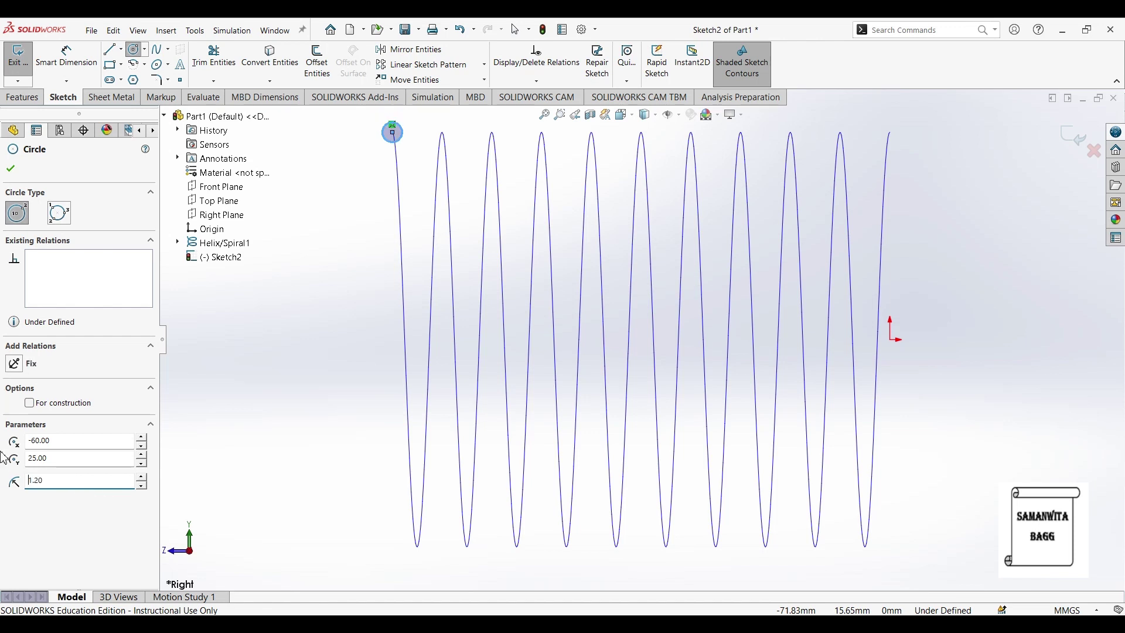
left_click(11, 169)
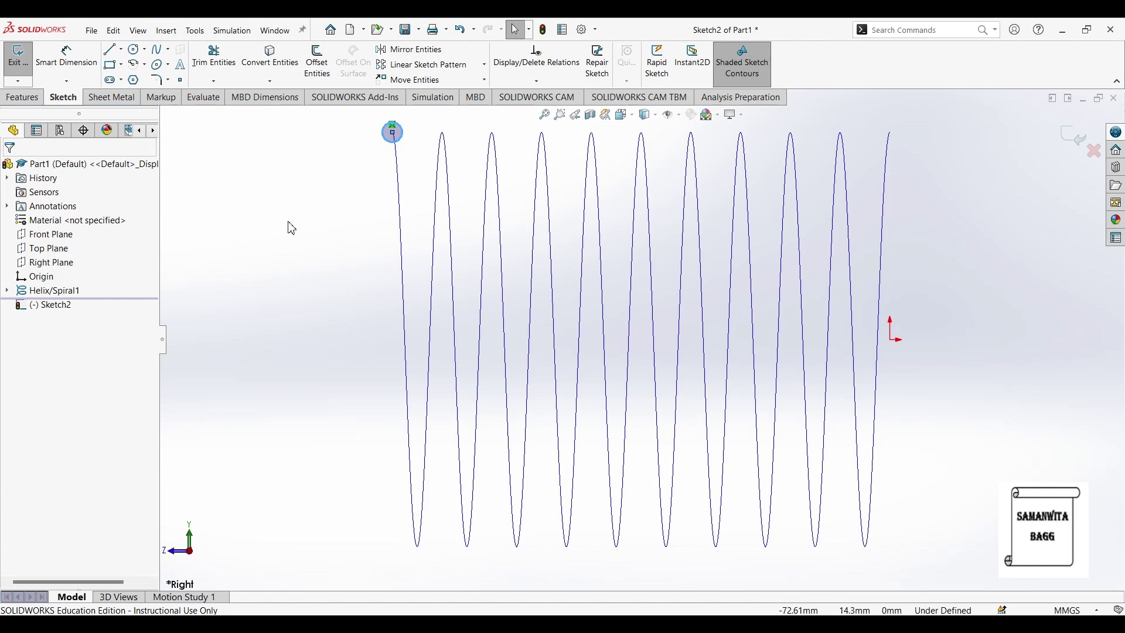
left_click(17, 59)
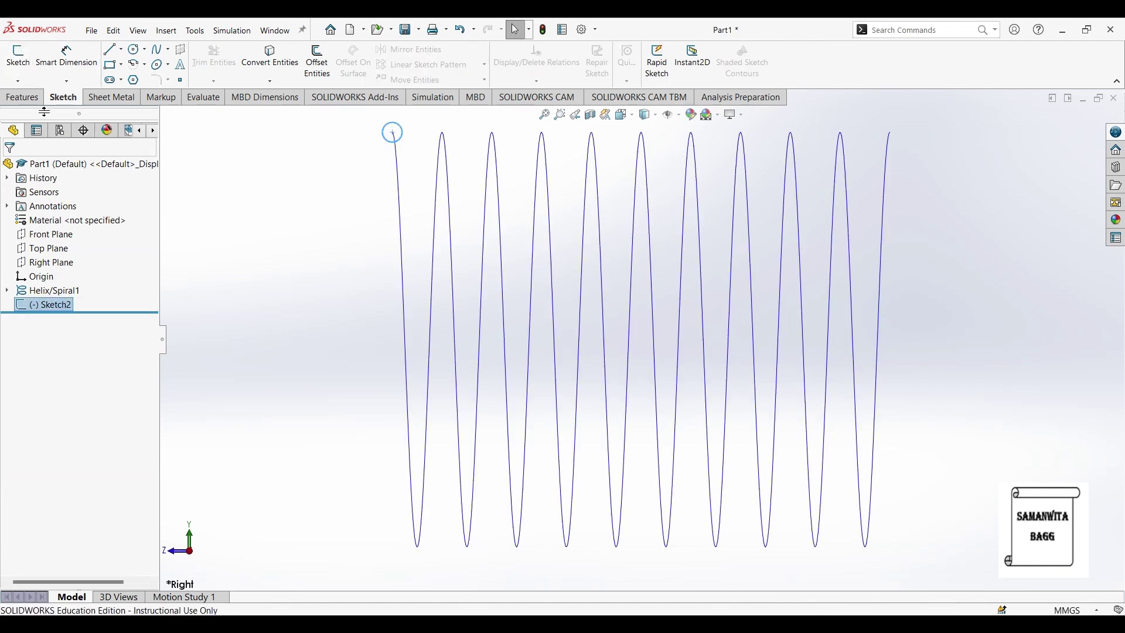
Step: Create a Swept Boss/Base using the small circle as the sketch profile and the helix as the path
left_click(29, 97)
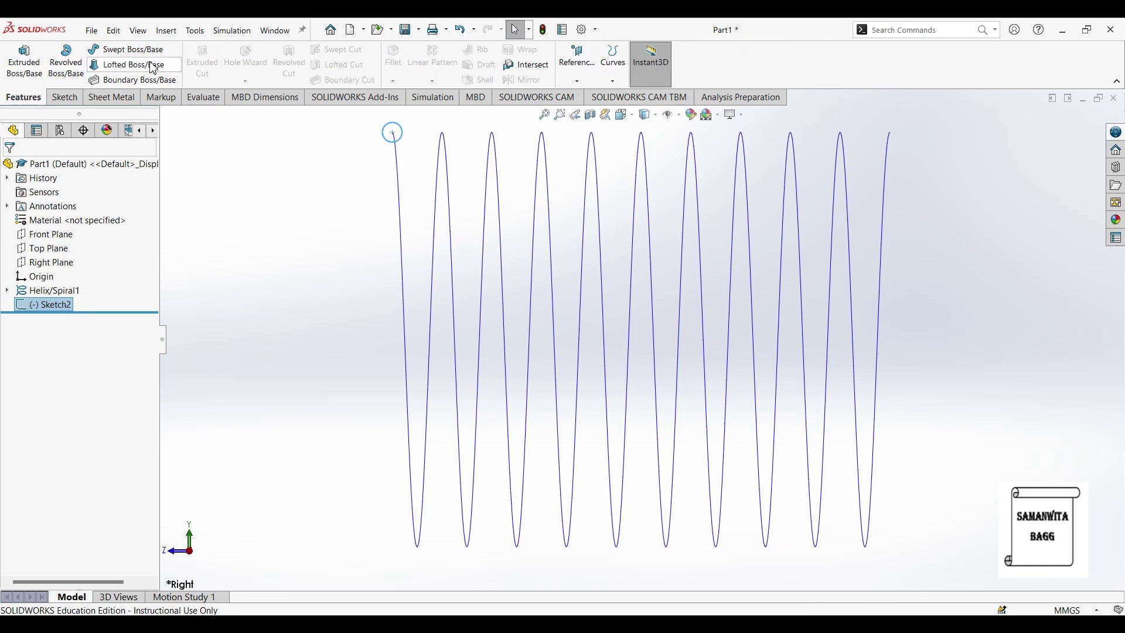
left_click(132, 53)
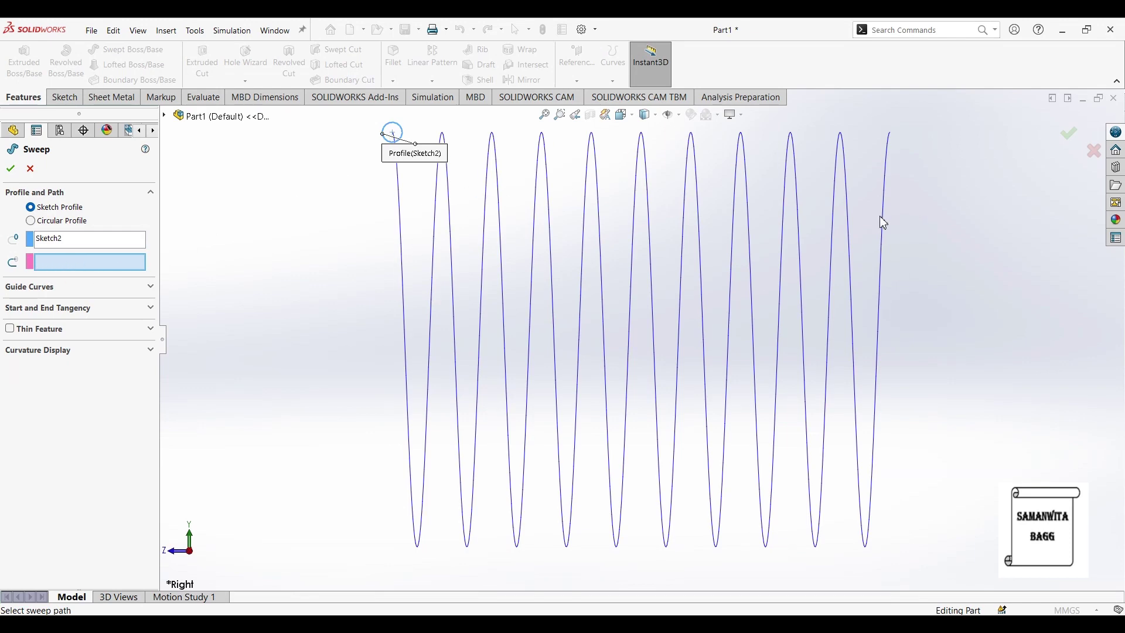
left_click(890, 232)
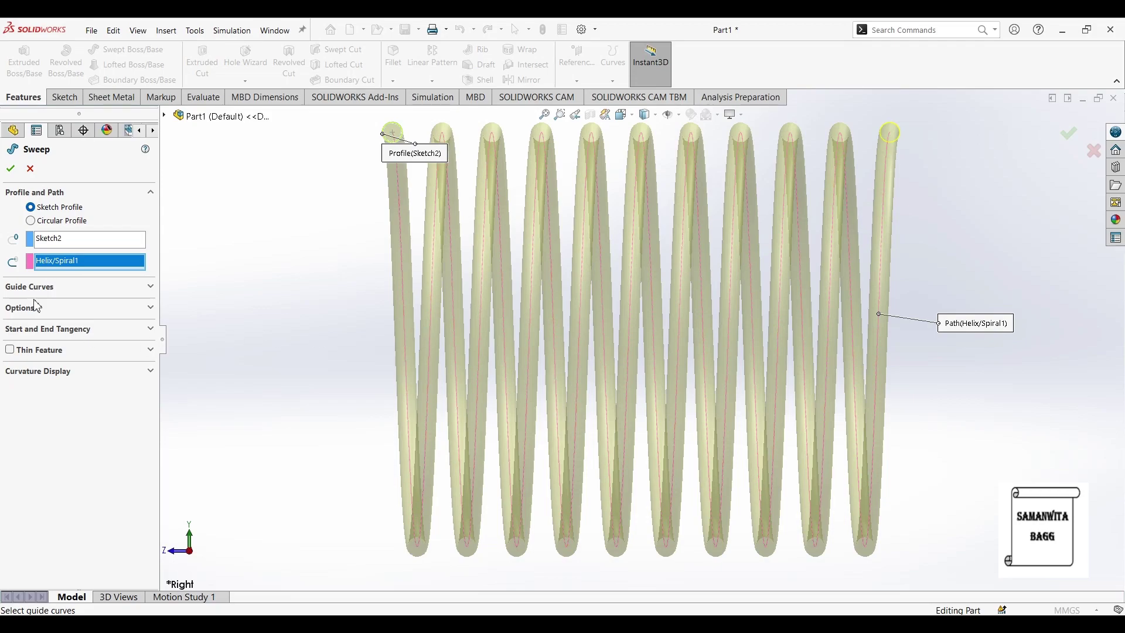
left_click(10, 169)
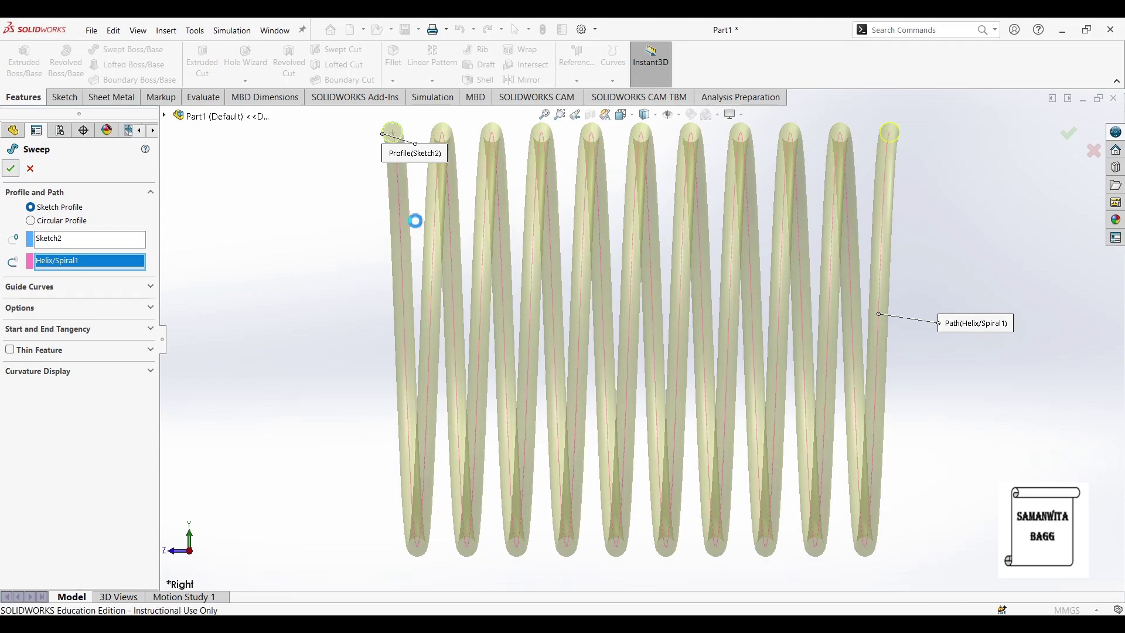
Step: Look over the swept spring and open the sweep's circular profile sketch for editing
middle_click_drag(761, 396, 728, 407)
scroll(733, 403, "down", 5)
scroll(737, 398, "up", 10)
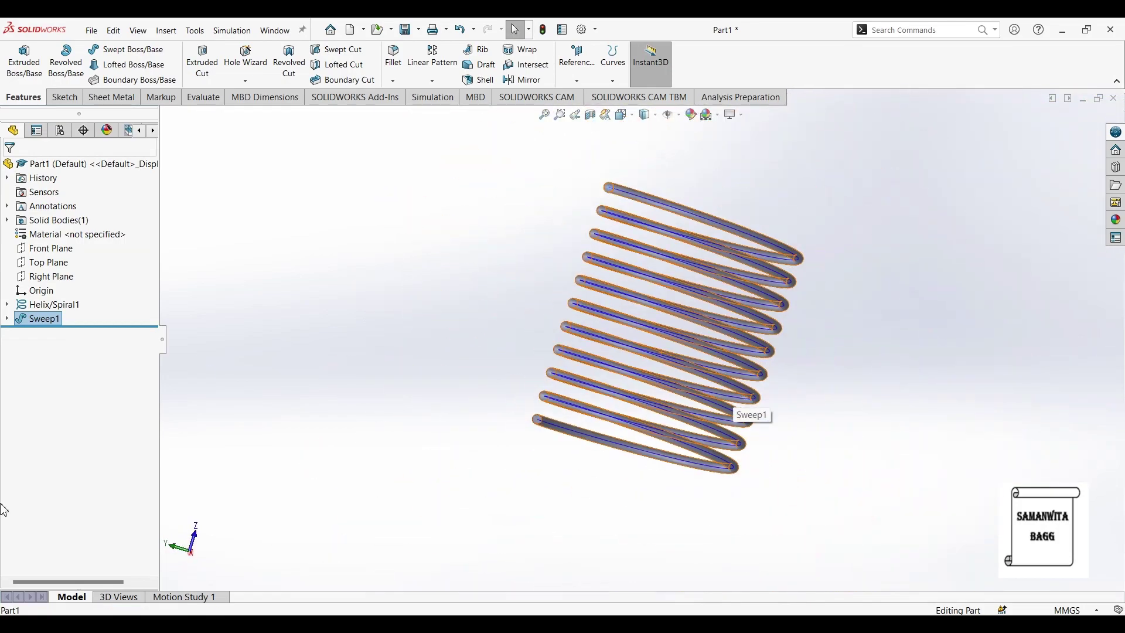
left_click(8, 319)
left_click(80, 336)
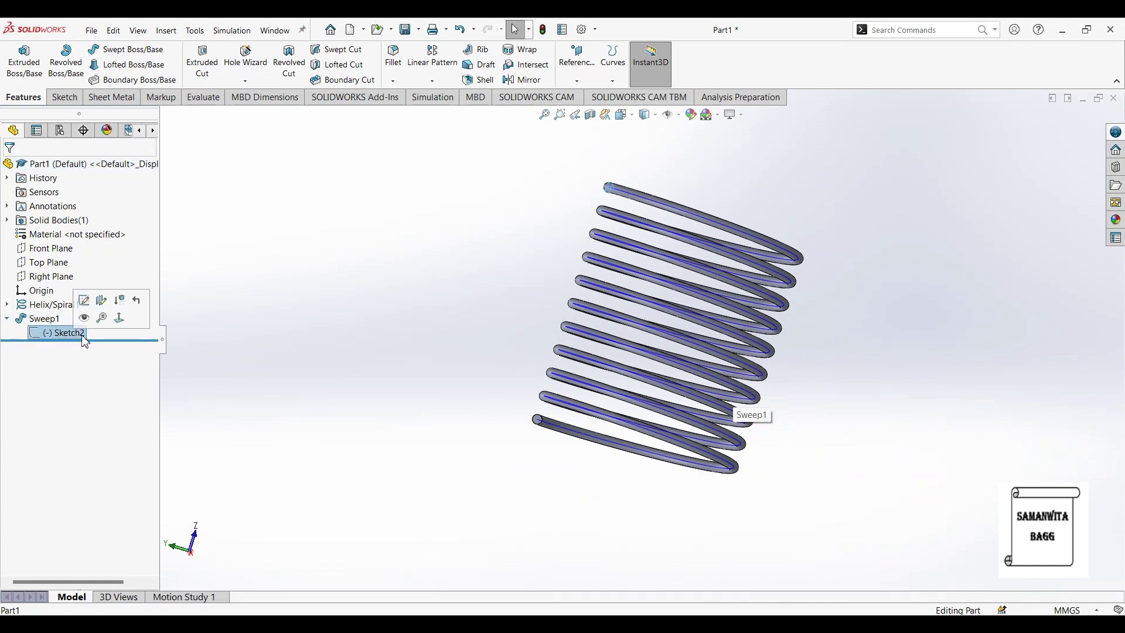
left_click(83, 301)
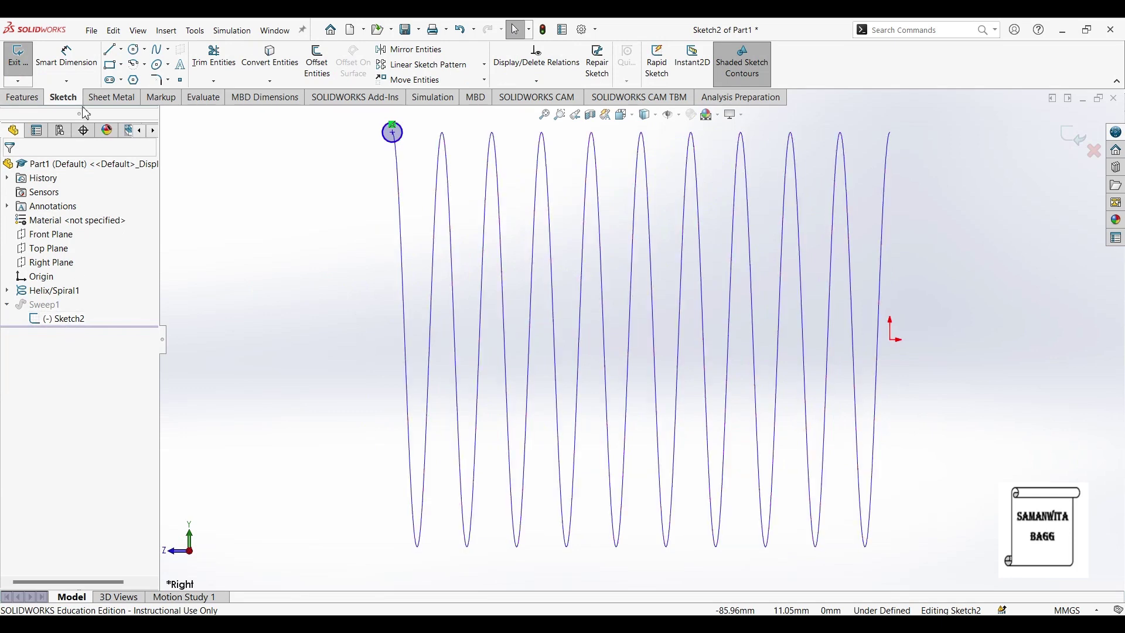
Step: Dimension the profile circle's diameter to 3 mm and exit the sketch to rebuild the sweep
left_click(78, 72)
left_click(393, 135)
left_click(351, 142)
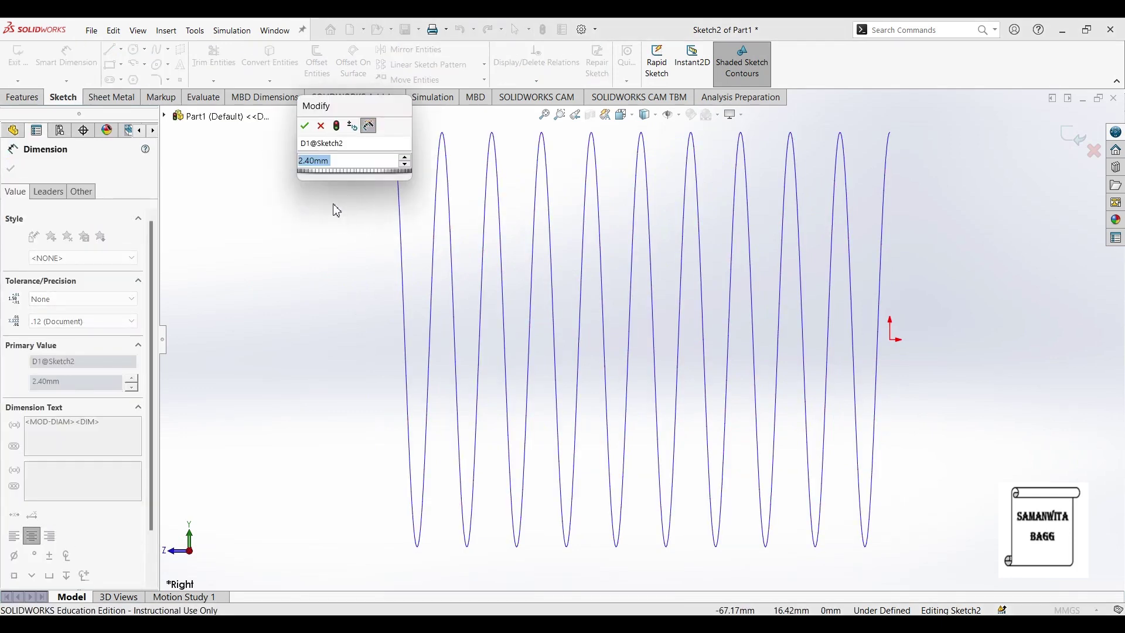
type("3")
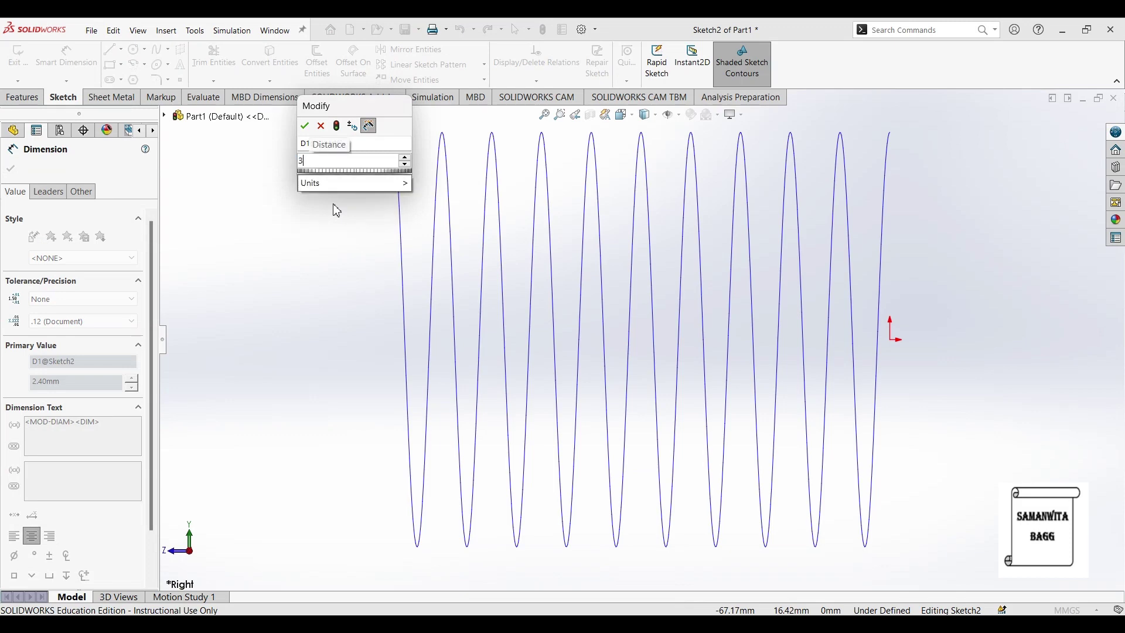
key("Return")
left_click(62, 81)
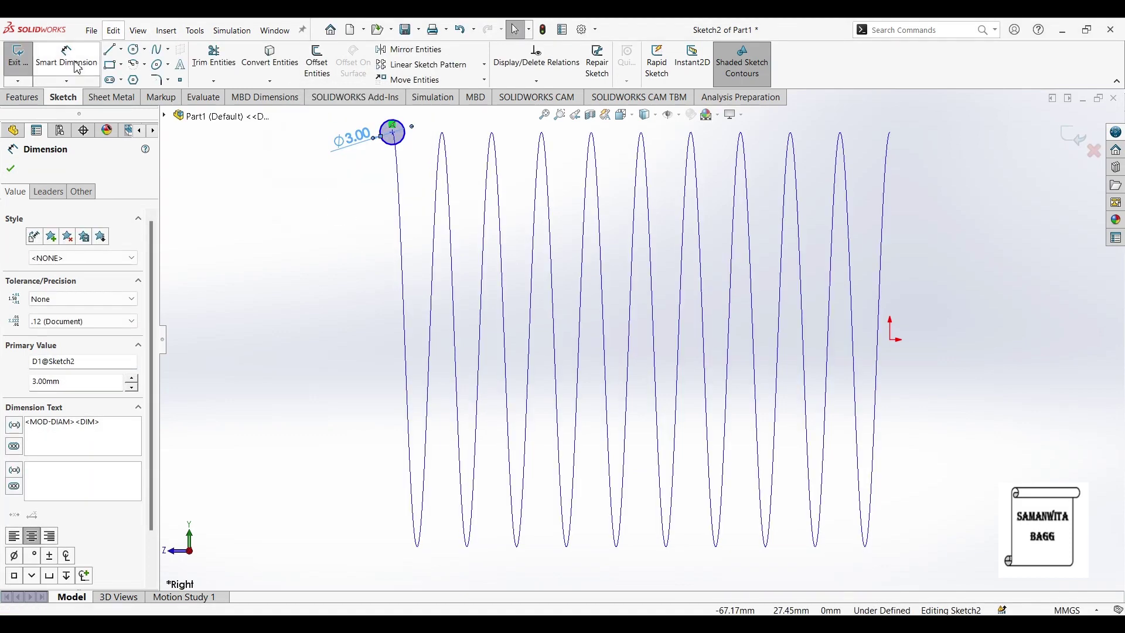
left_click(11, 169)
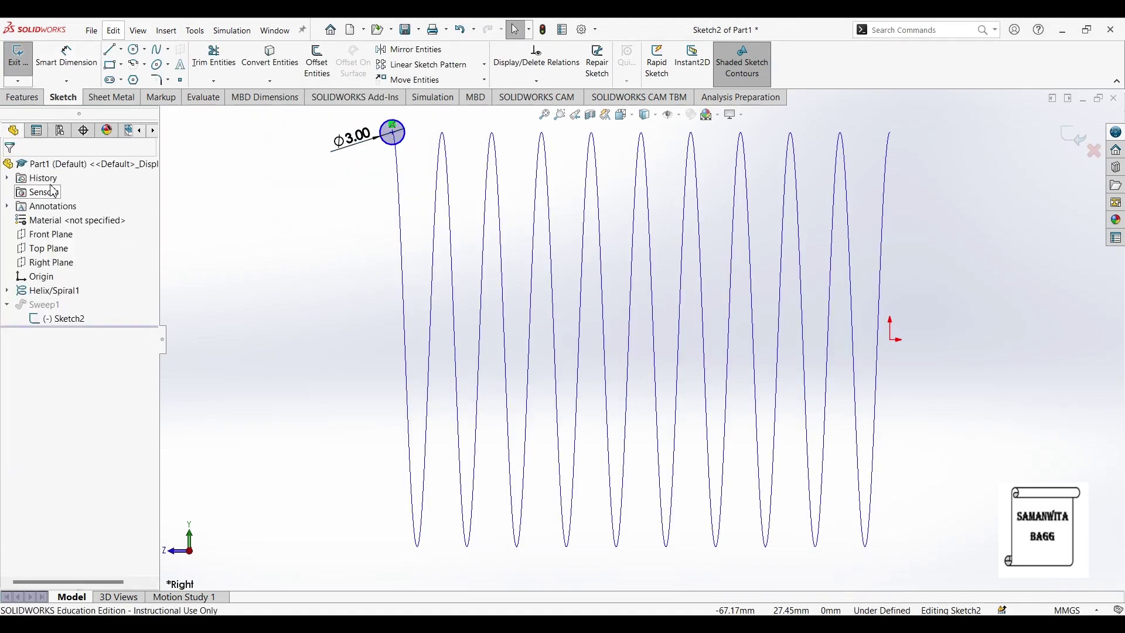
left_click(17, 59)
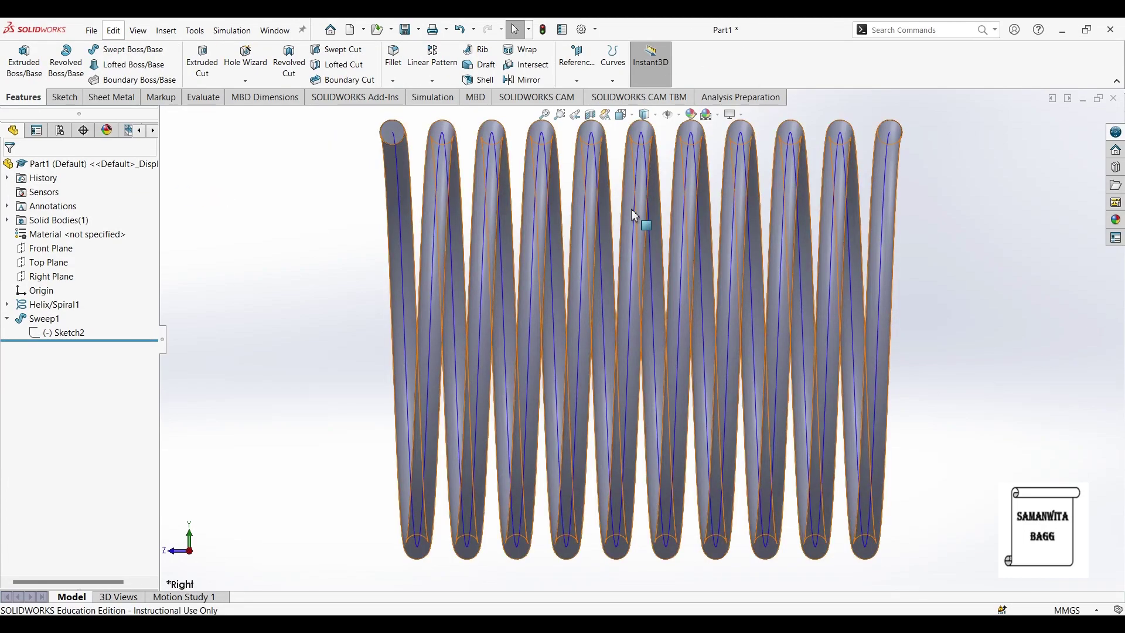
Step: Examine the rebuilt spring's coils and both wire ends from several angles and distances
middle_click_drag(707, 448, 644, 457)
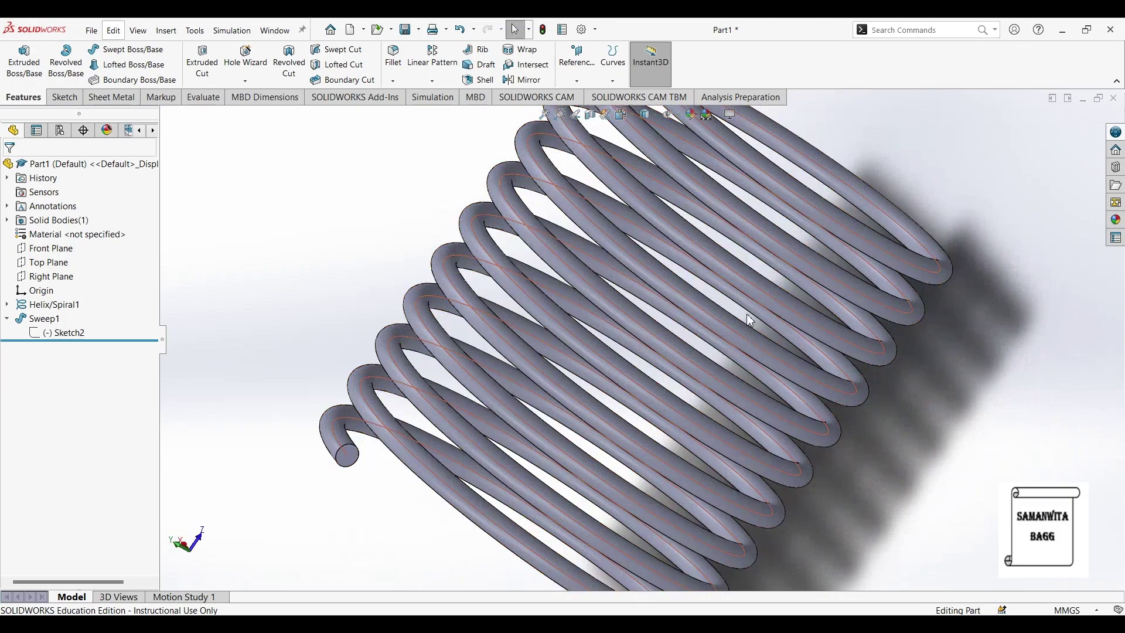
scroll(821, 266, "down", 2)
scroll(728, 329, "up", 4)
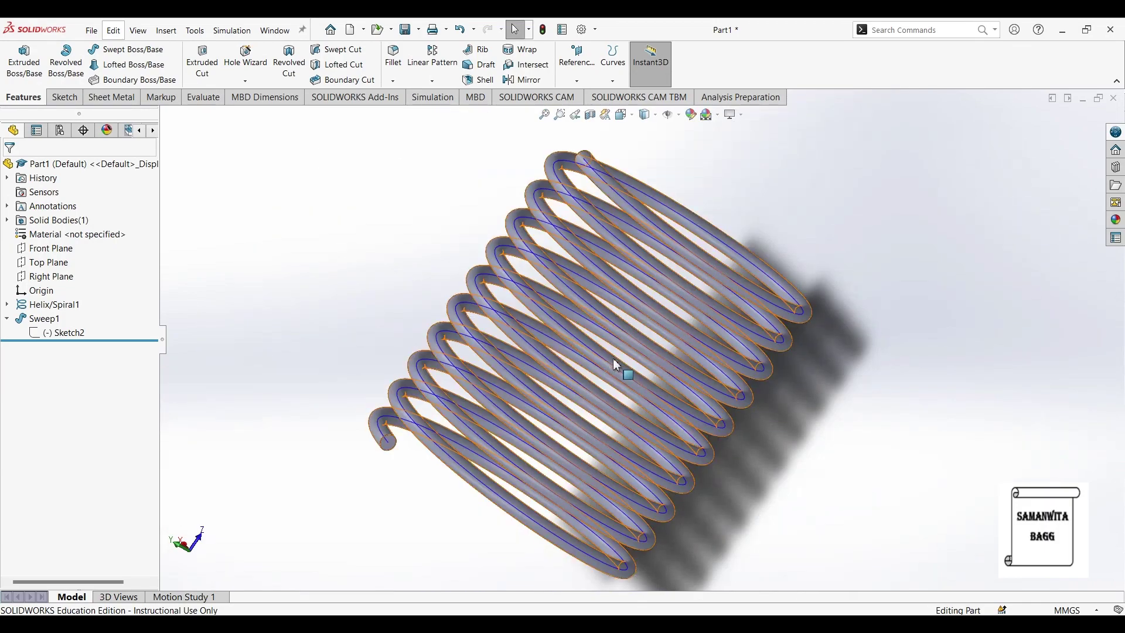
middle_click_drag(526, 432, 1064, 231)
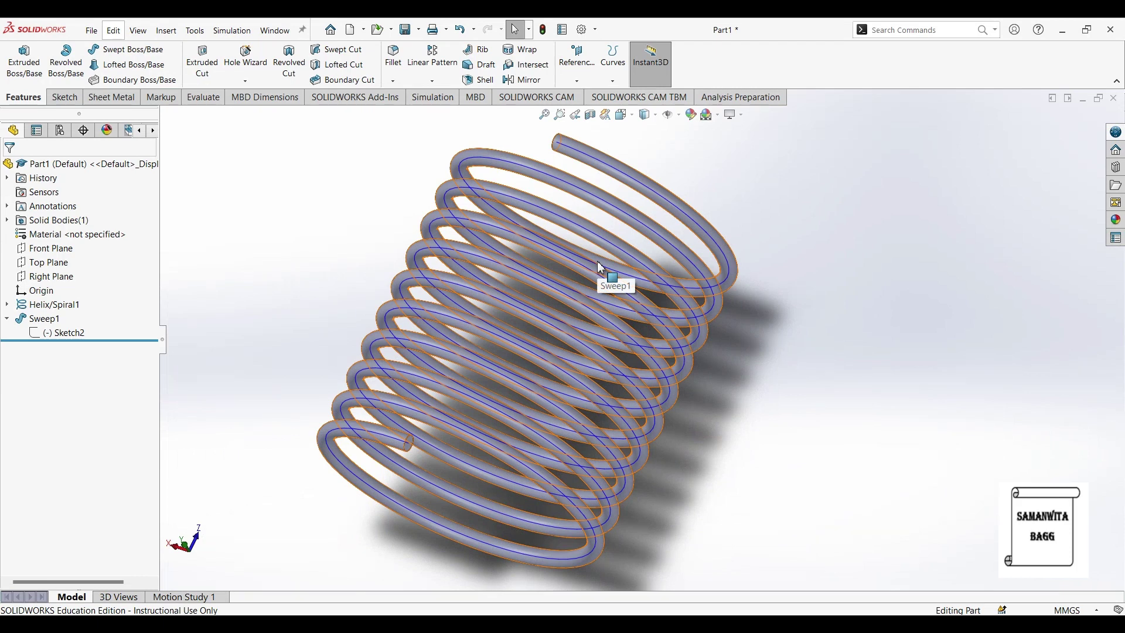
middle_click_drag(539, 295, 666, 290, "ctrl")
middle_click_drag(727, 235, 479, 238)
scroll(720, 239, "down", 3)
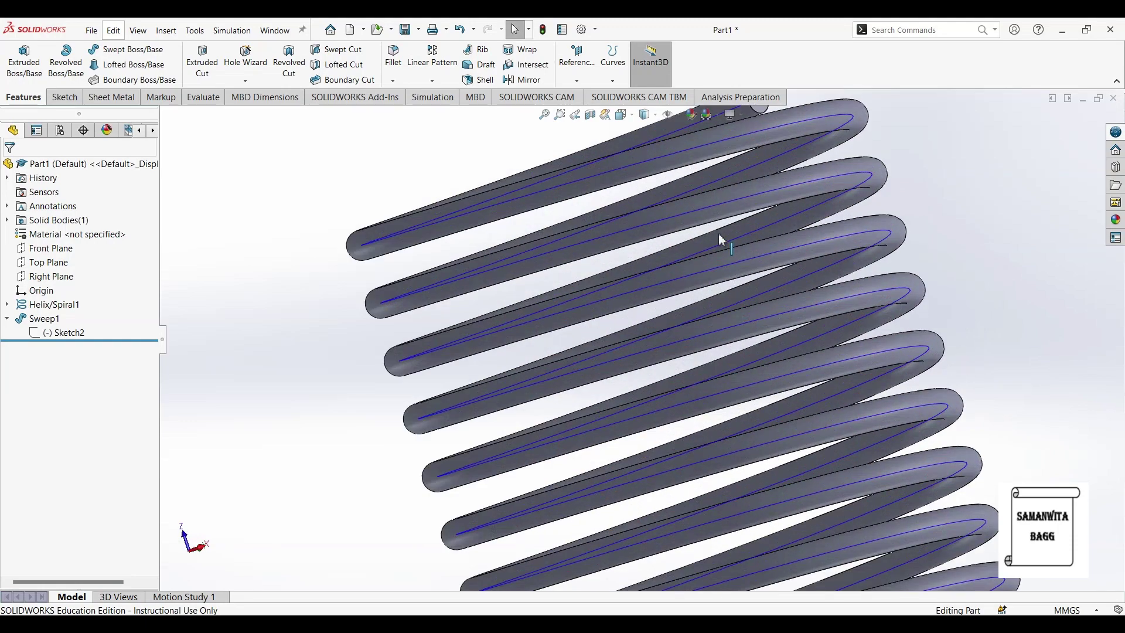
scroll(720, 239, "up", 3)
middle_click_drag(702, 248, 696, 262, "ctrl")
middle_click_drag(657, 240, 599, 246, "ctrl")
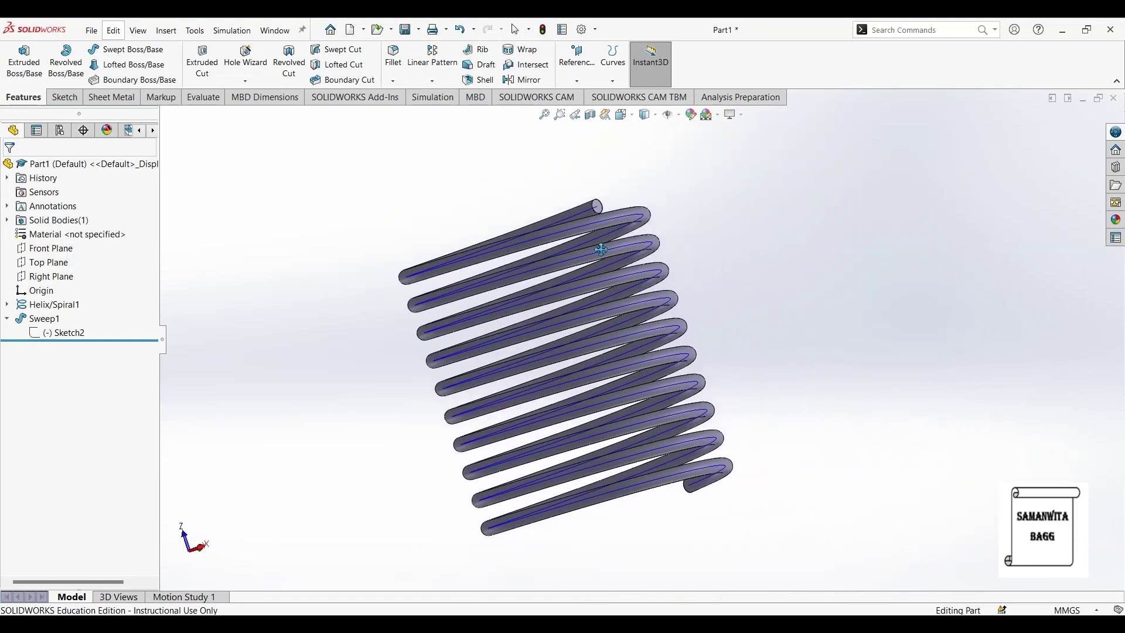
middle_click_drag(693, 275, 697, 297)
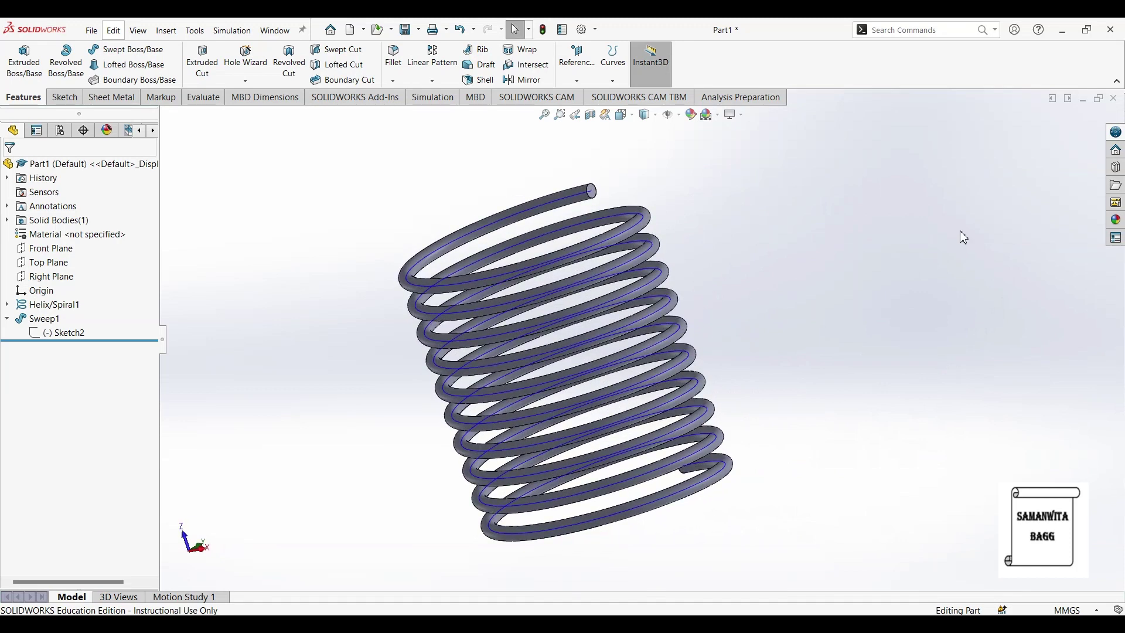